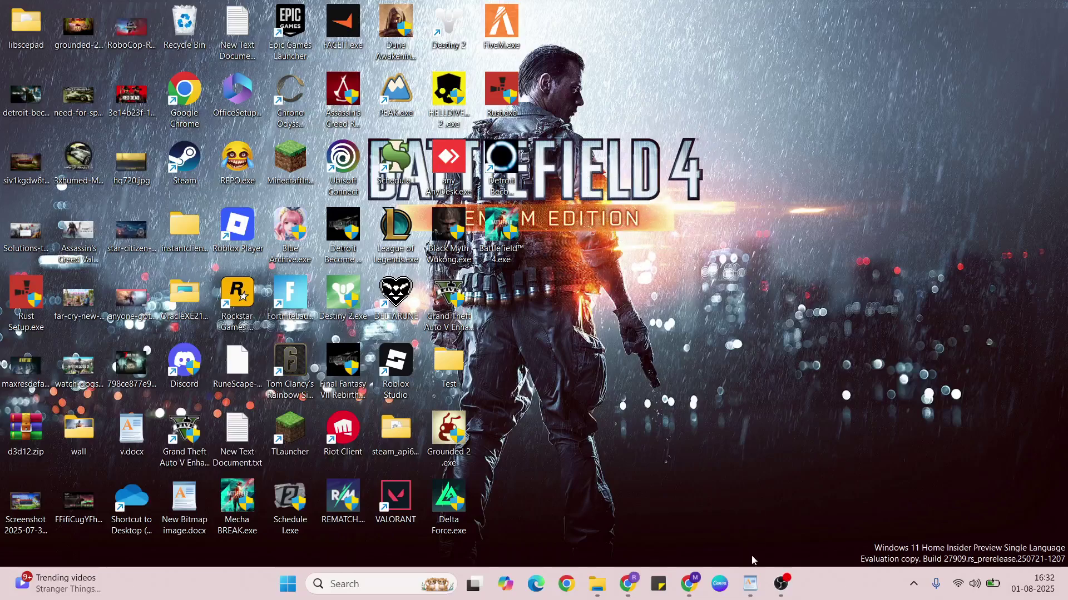
Step: Restore the WordPad v.docx notes listing the Battlefield 4 controller fix steps
click(749, 581)
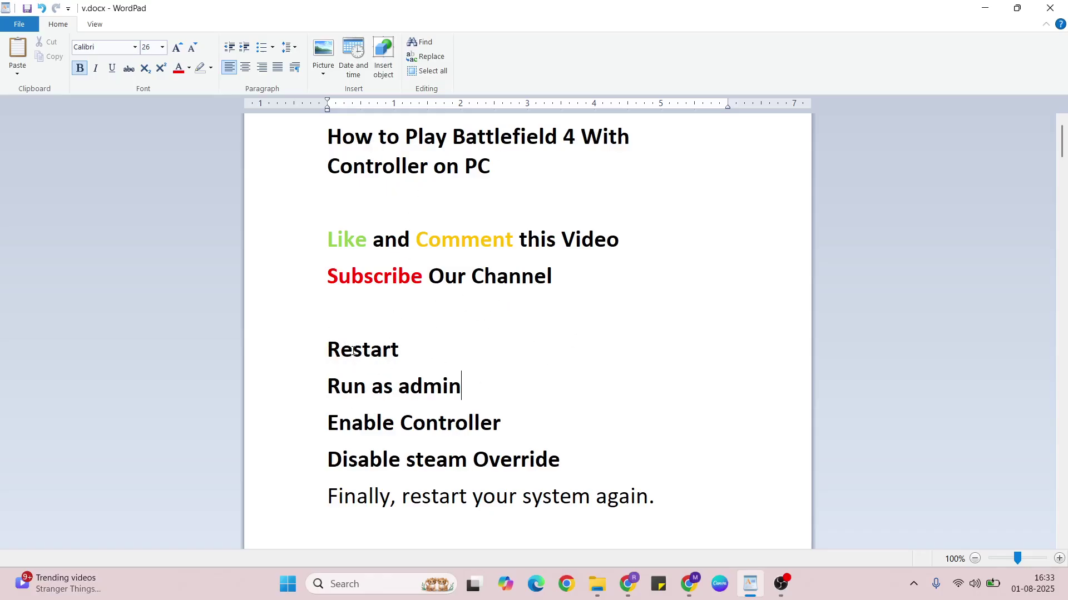
click(750, 583)
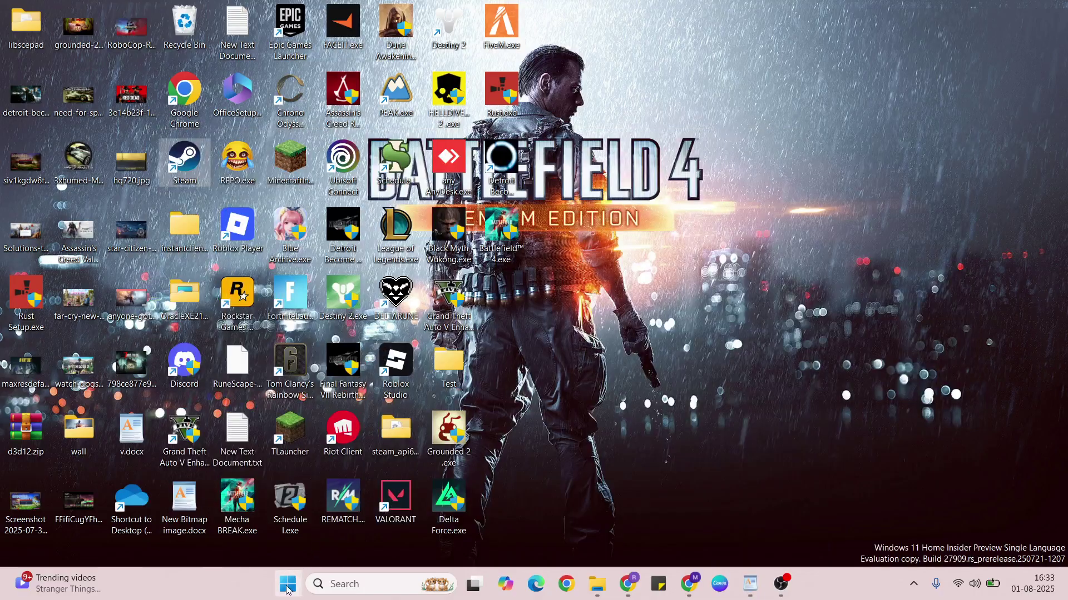
click(287, 588)
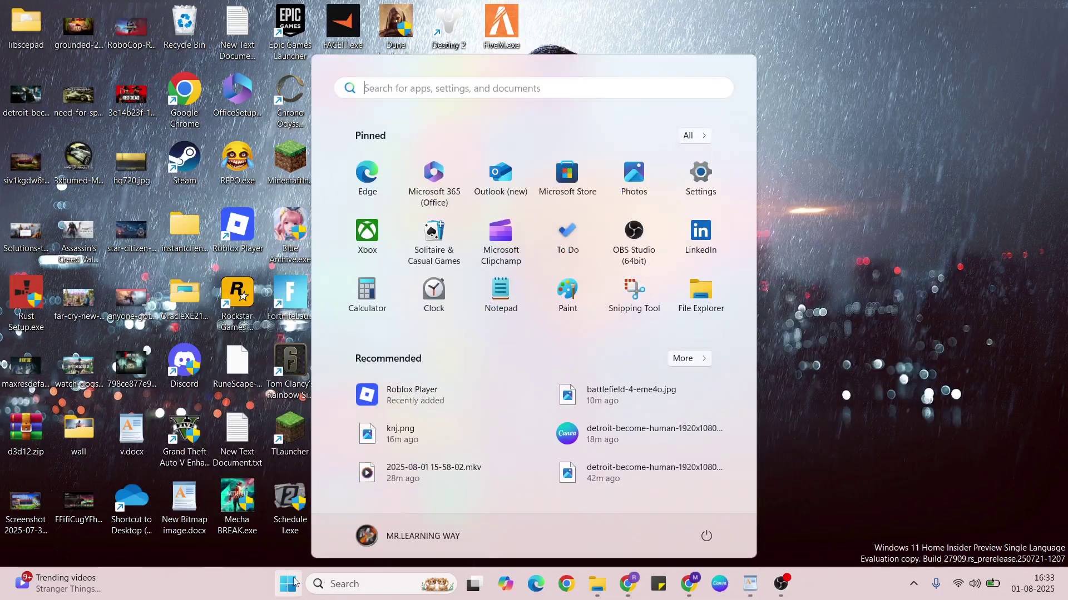
click(706, 538)
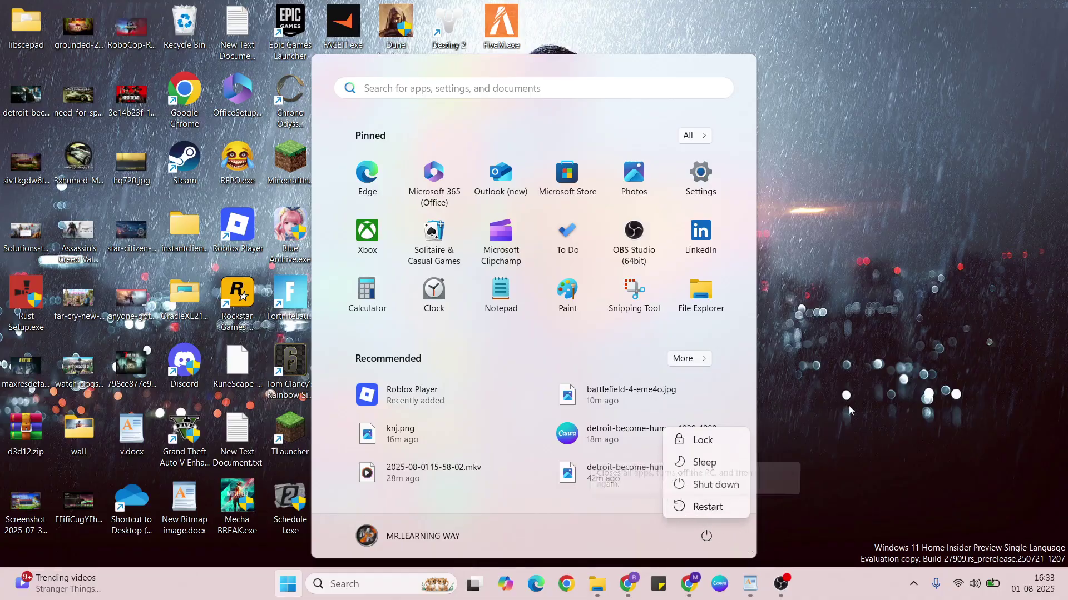
click(825, 310)
click(824, 310)
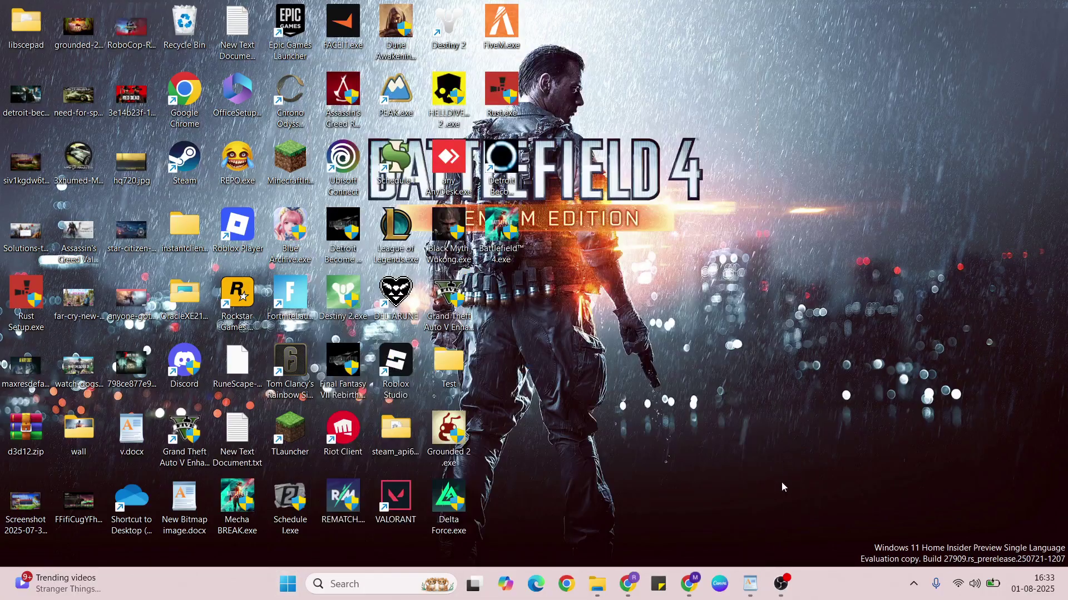
click(750, 589)
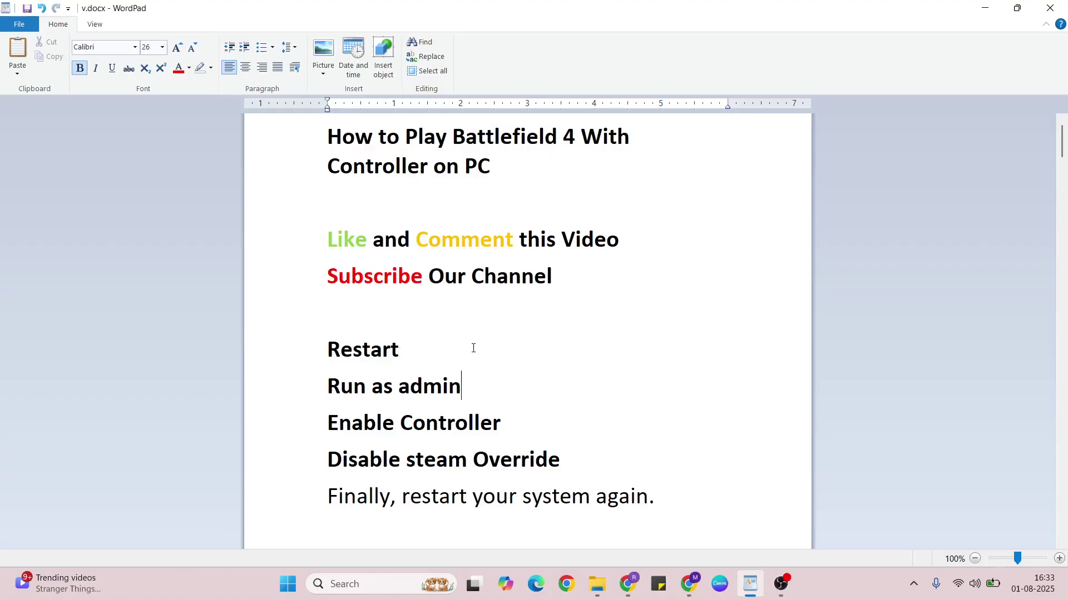
Step: Open the Properties of Battlefield 4.exe from the desktop
key(ctrl)
key(super+d)
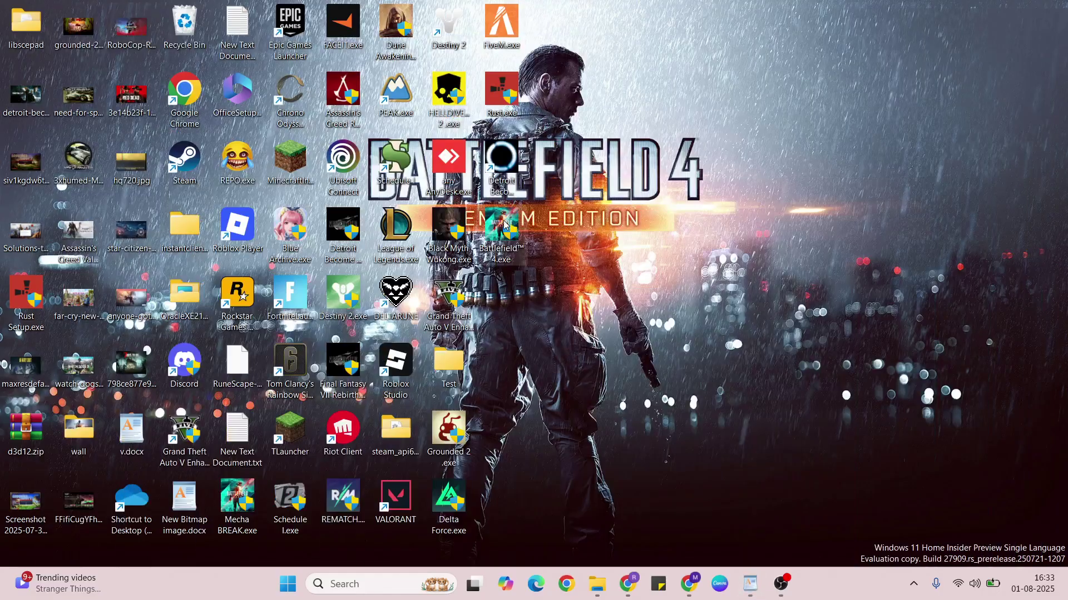
mouse_move(503, 221)
right_click(498, 223)
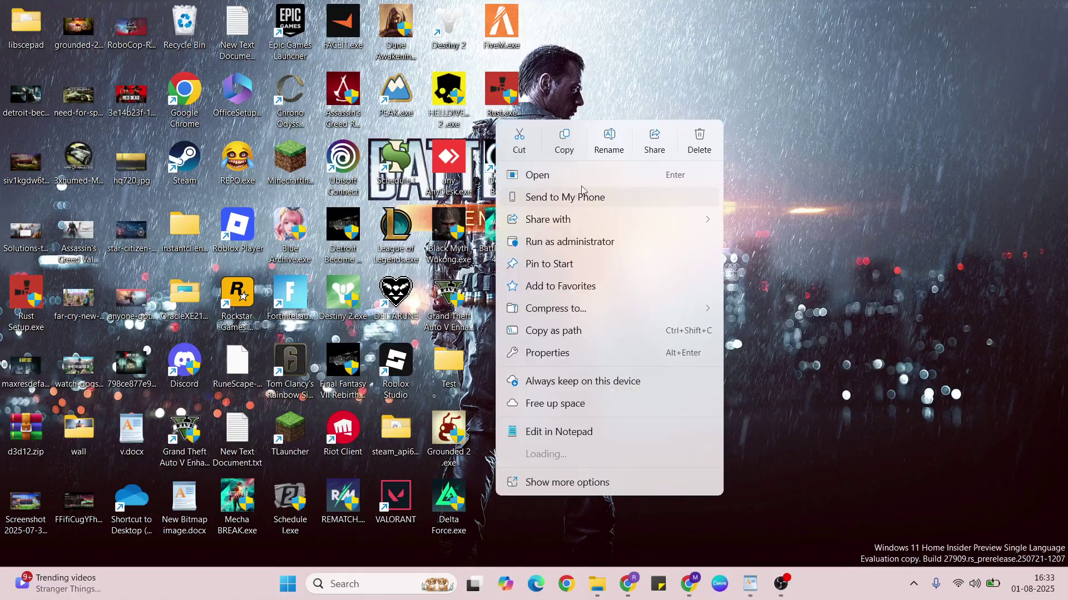
click(569, 354)
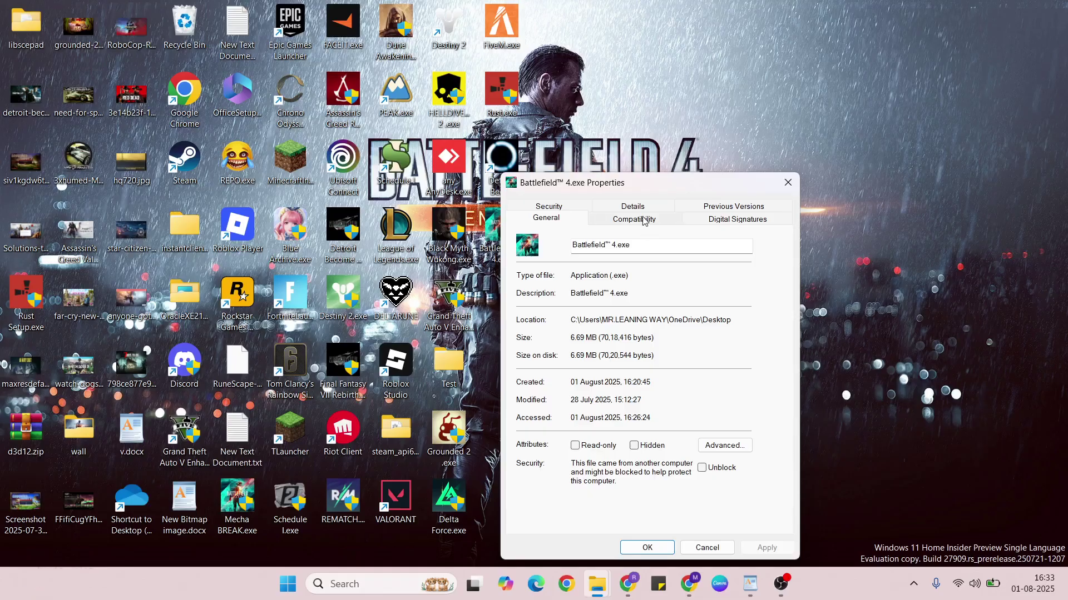
Step: Enable Windows 8 compatibility mode and Run as administrator, apply, and return to the notes
click(644, 220)
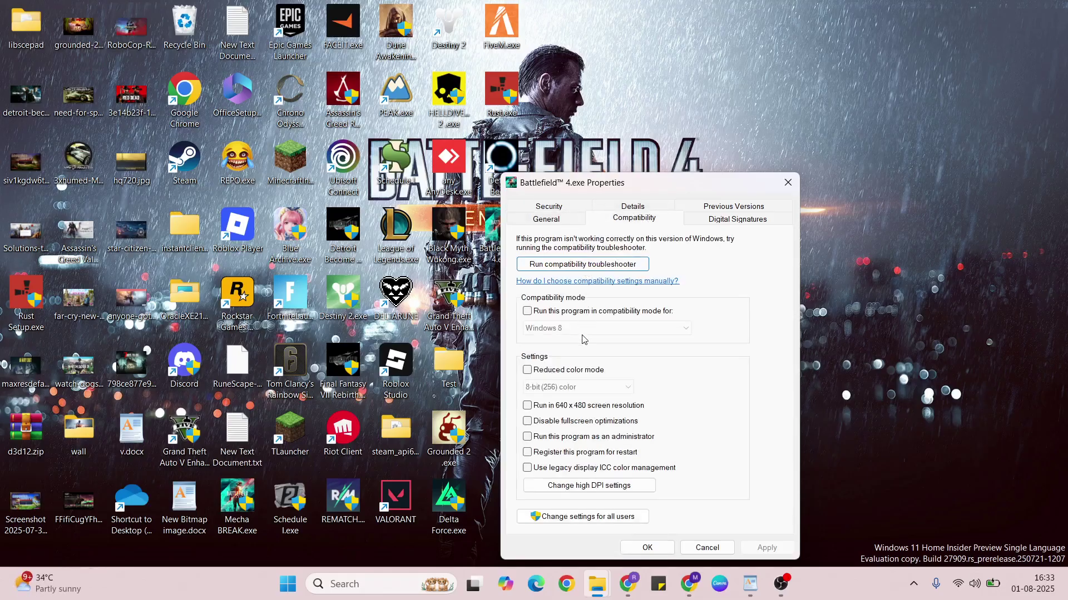
click(526, 312)
click(527, 442)
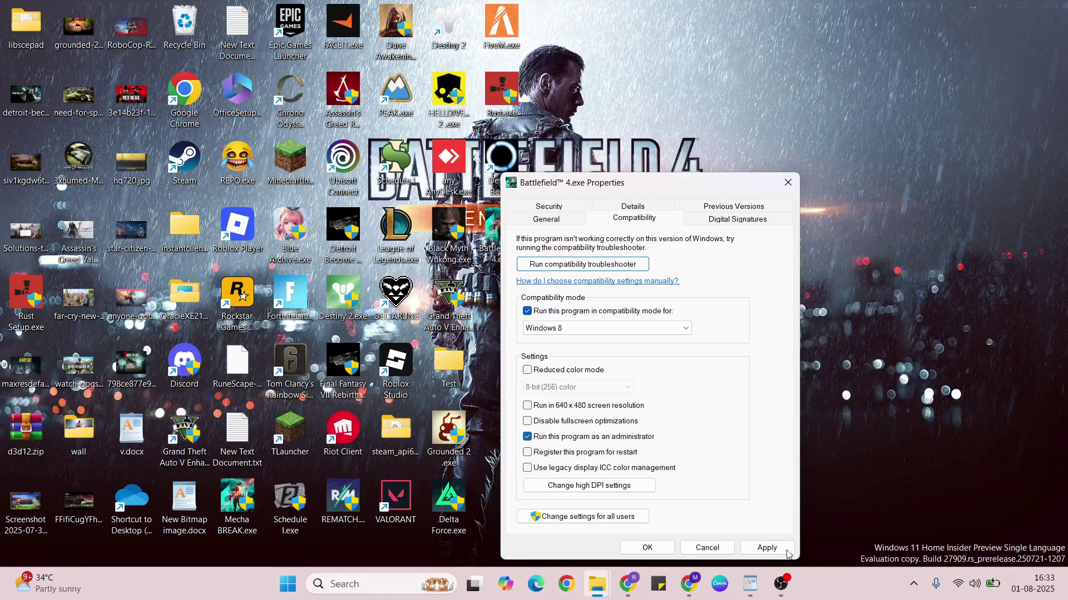
click(767, 548)
click(643, 548)
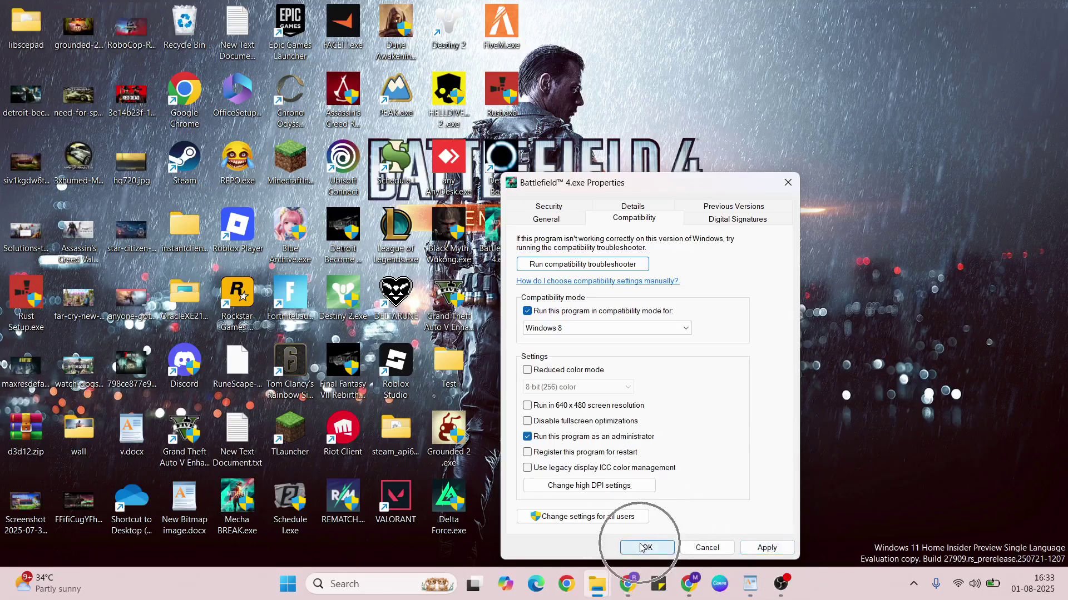
click(707, 548)
click(753, 590)
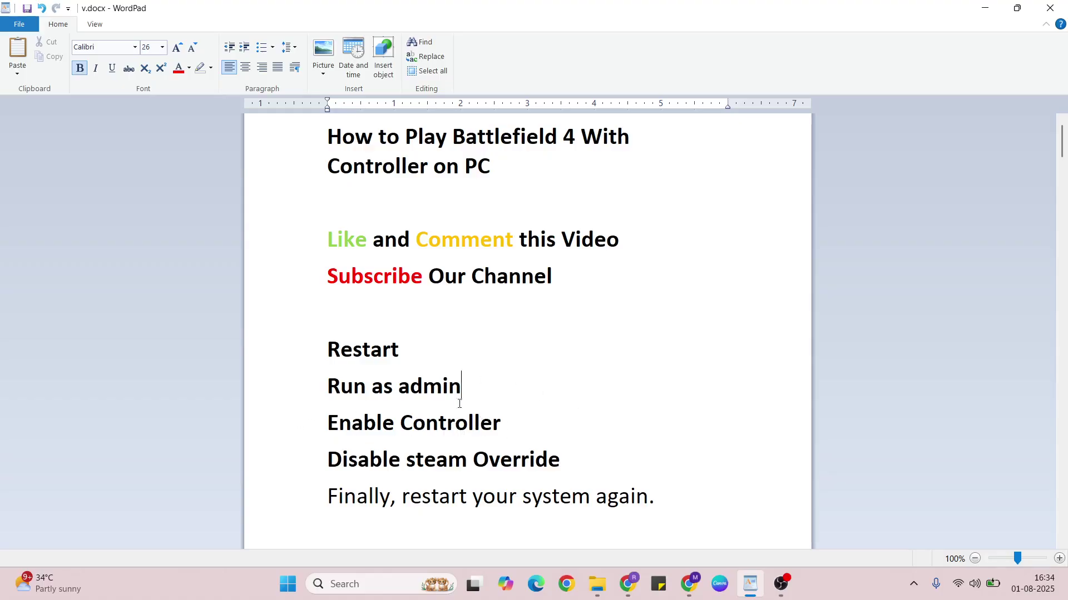
Step: Launch Steam and go to the Controller section of its settings
key(super+d)
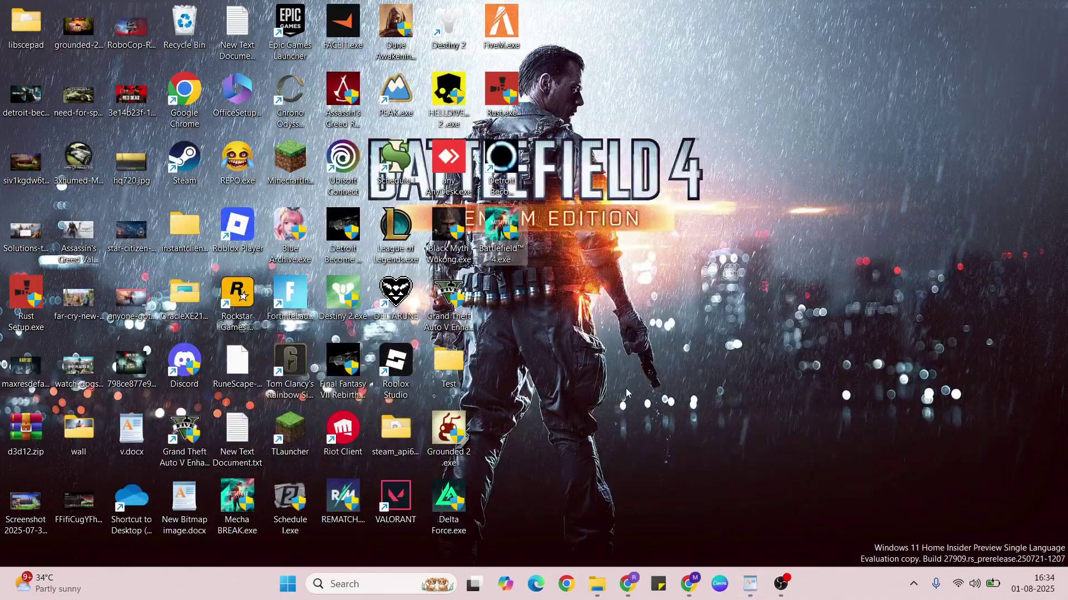
double_click(195, 163)
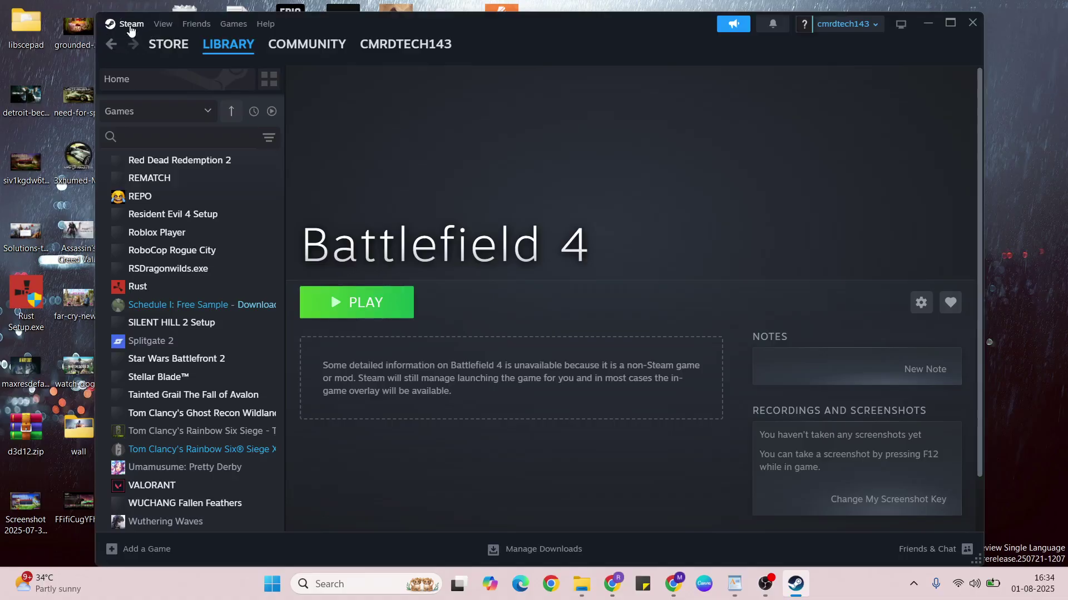
click(131, 26)
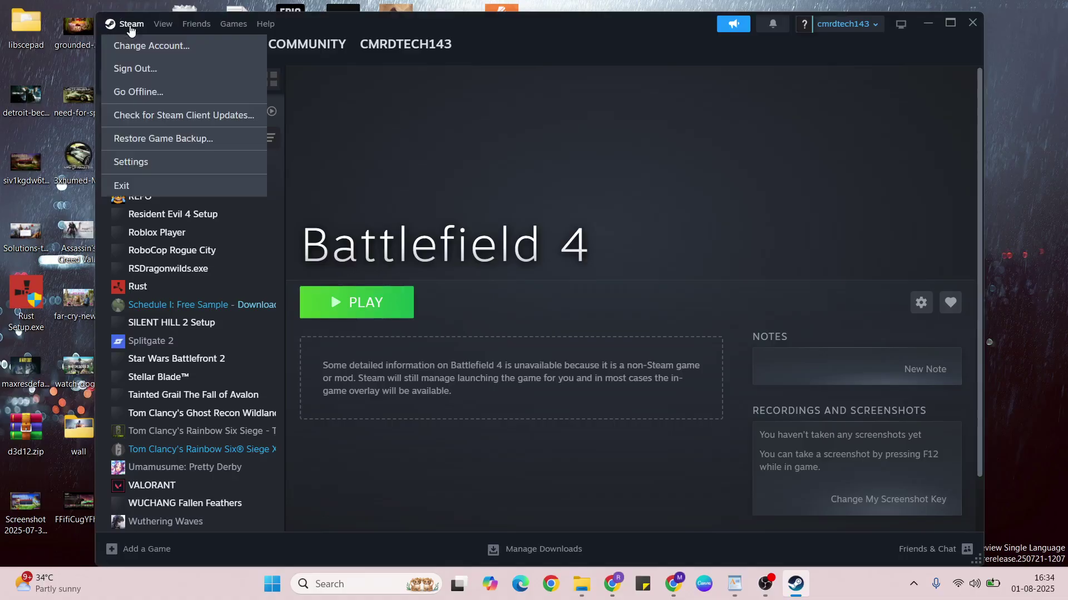
click(177, 167)
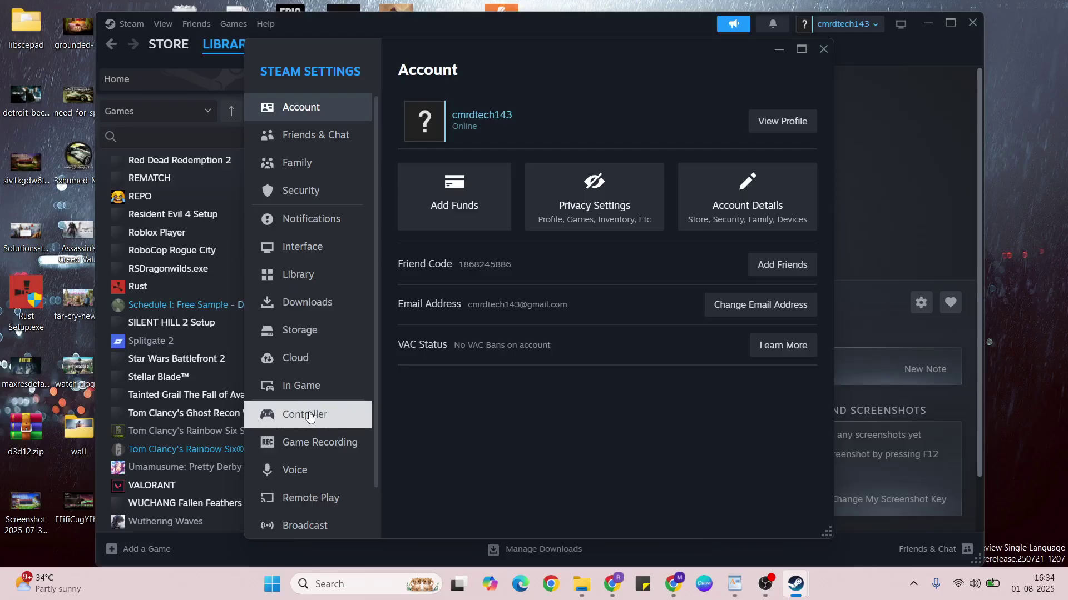
click(326, 422)
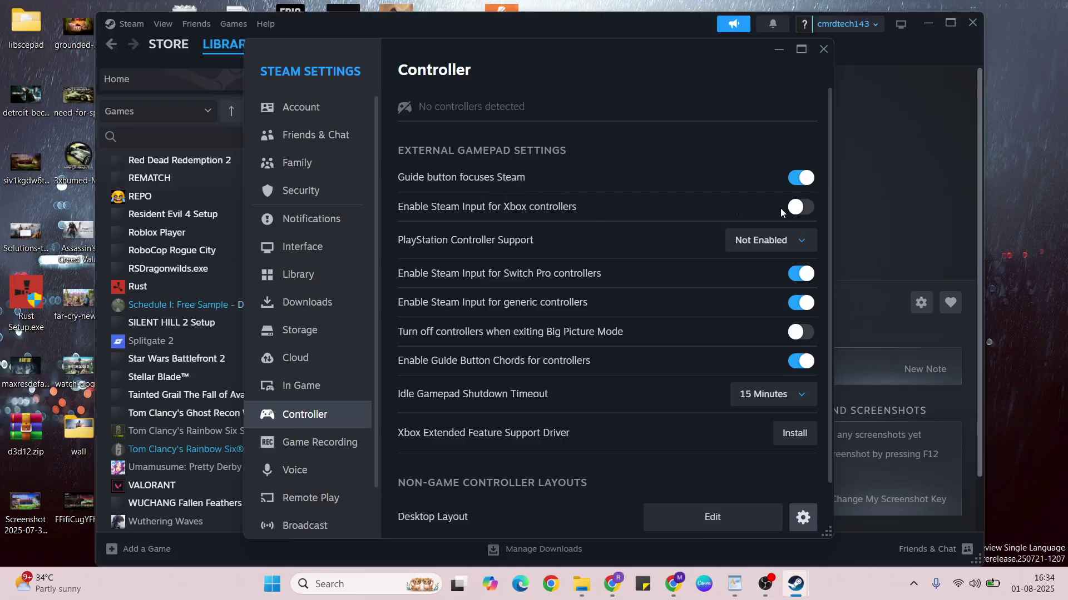
Step: Turn on Xbox Steam Input and set PlayStation support to 'Enabled in Games w/o Support', then minimize Steam
click(800, 207)
click(800, 207)
click(800, 207)
click(761, 246)
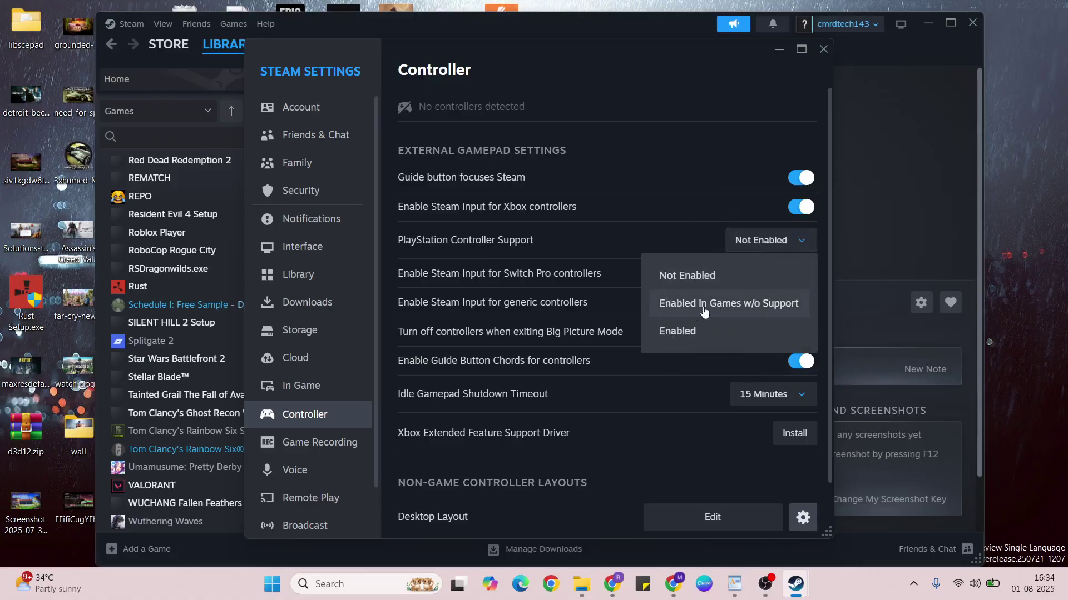
click(754, 303)
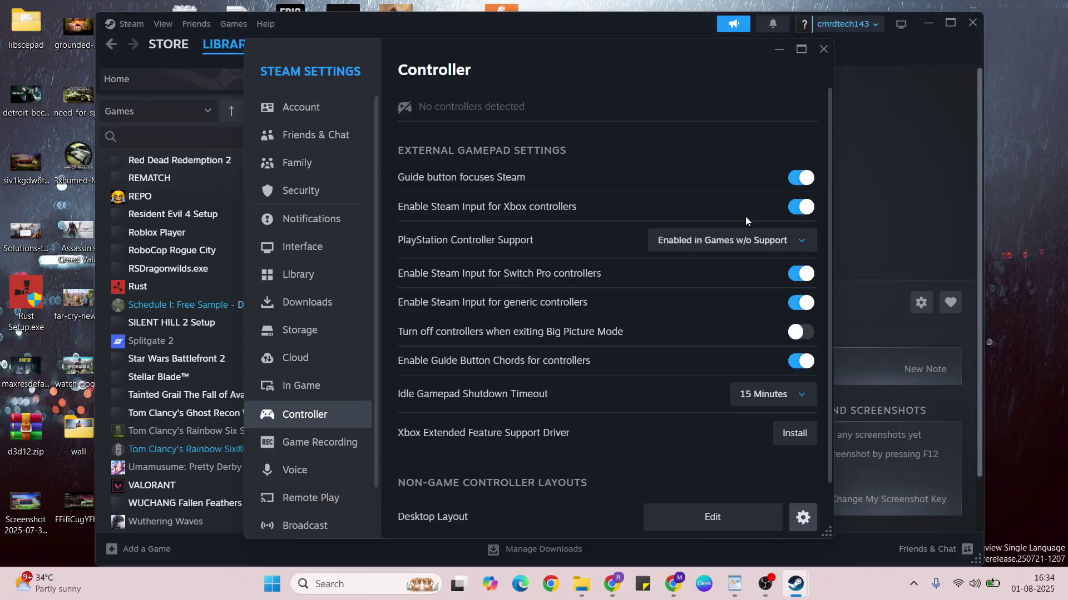
click(824, 49)
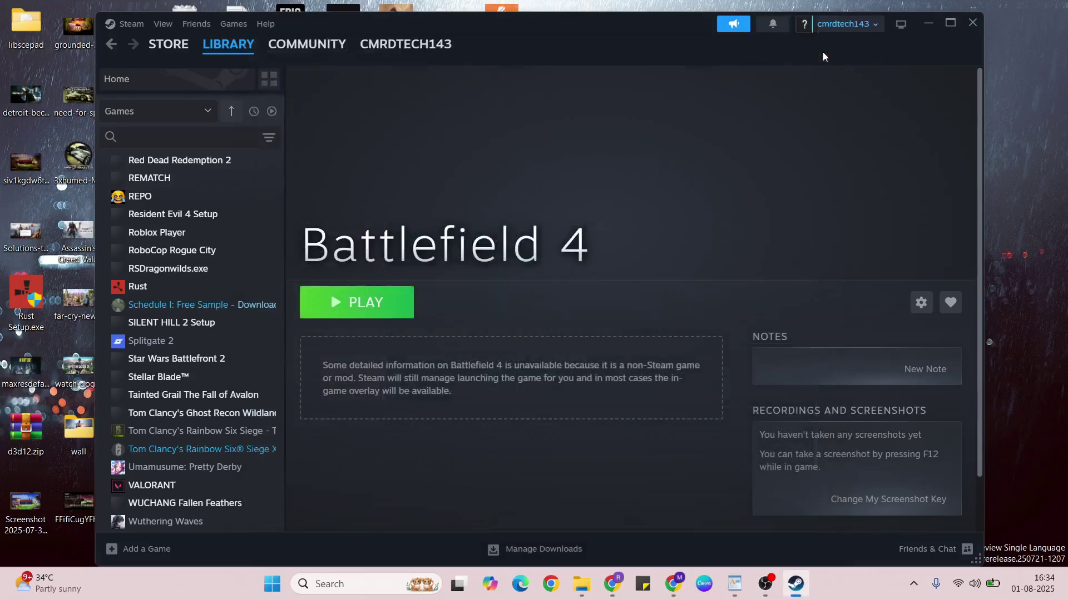
click(928, 23)
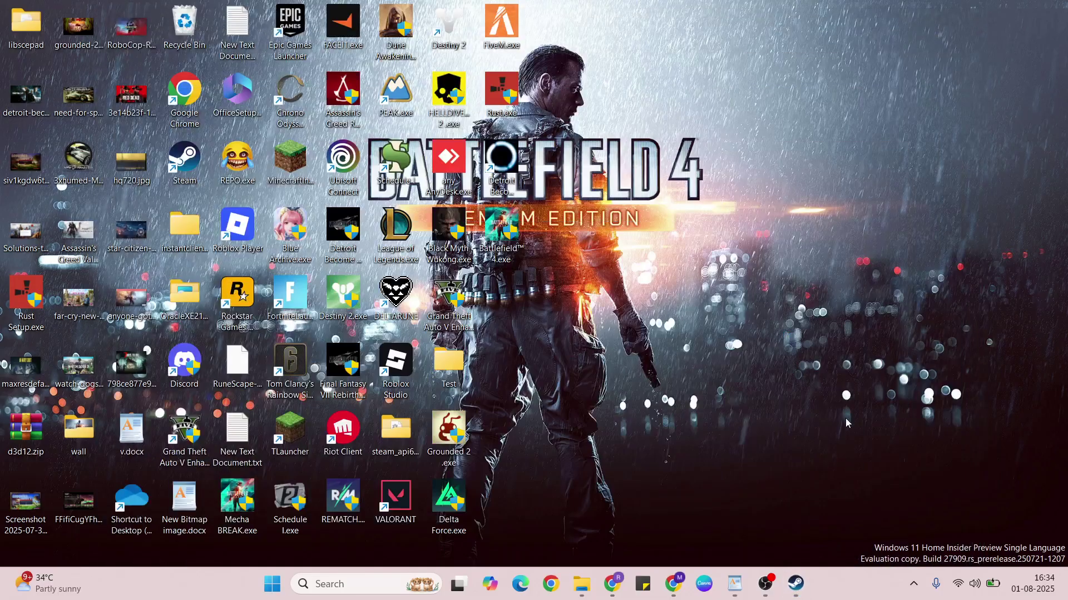
Step: Bring Steam's library back, scroll to Battlefield 4, and open its gear options menu
click(735, 584)
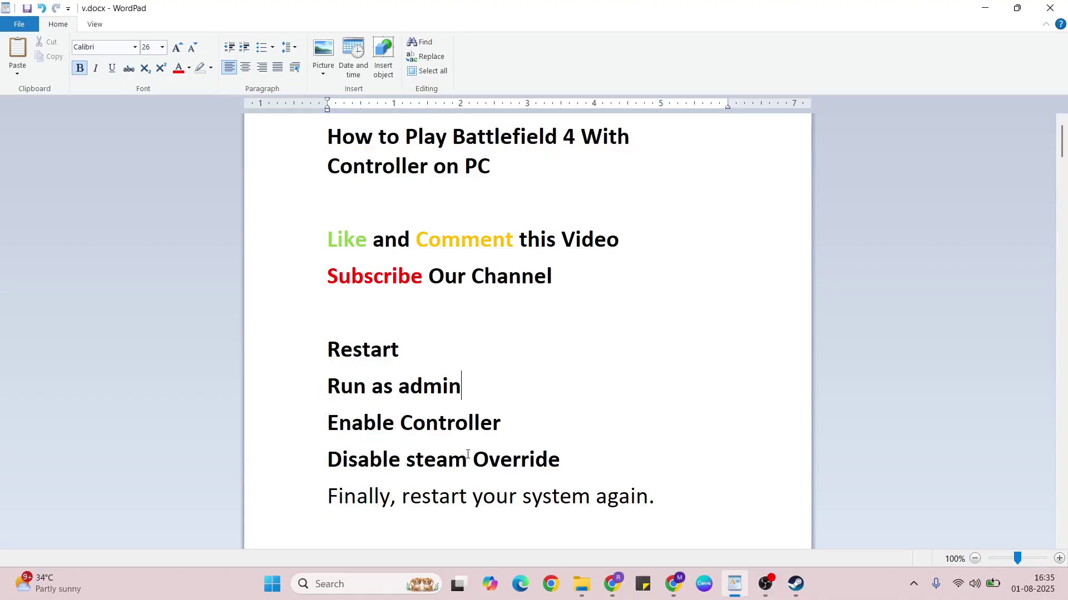
key(super+d)
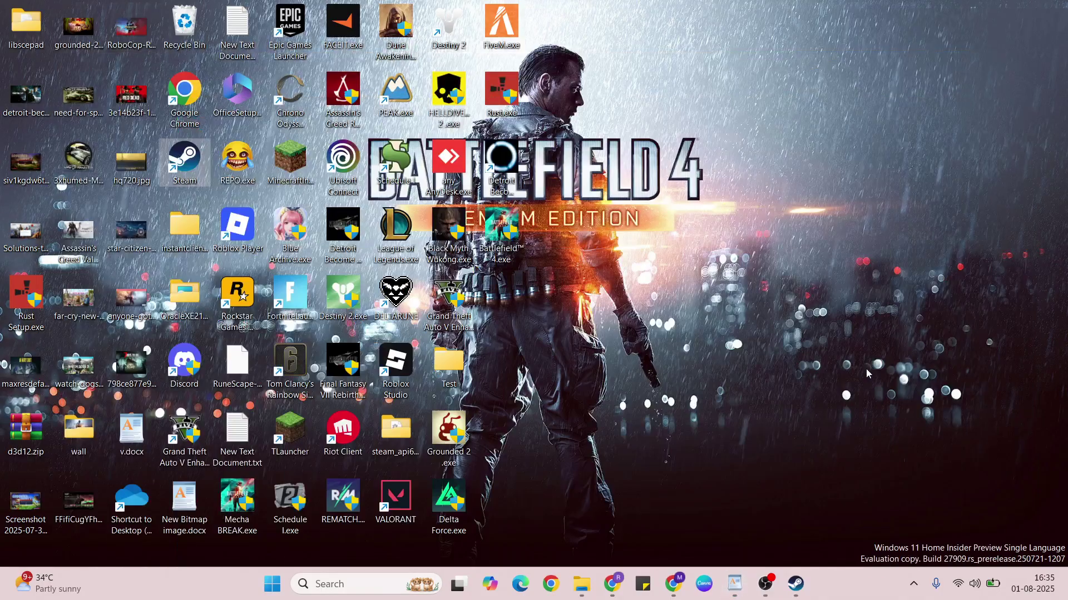
click(796, 586)
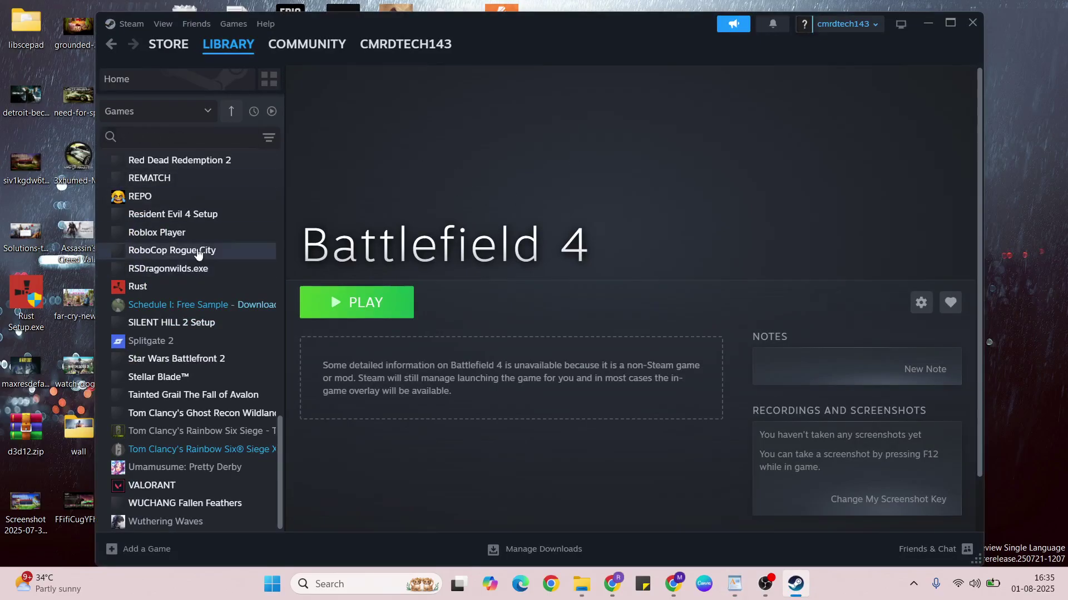
scroll(197, 249, up, 10)
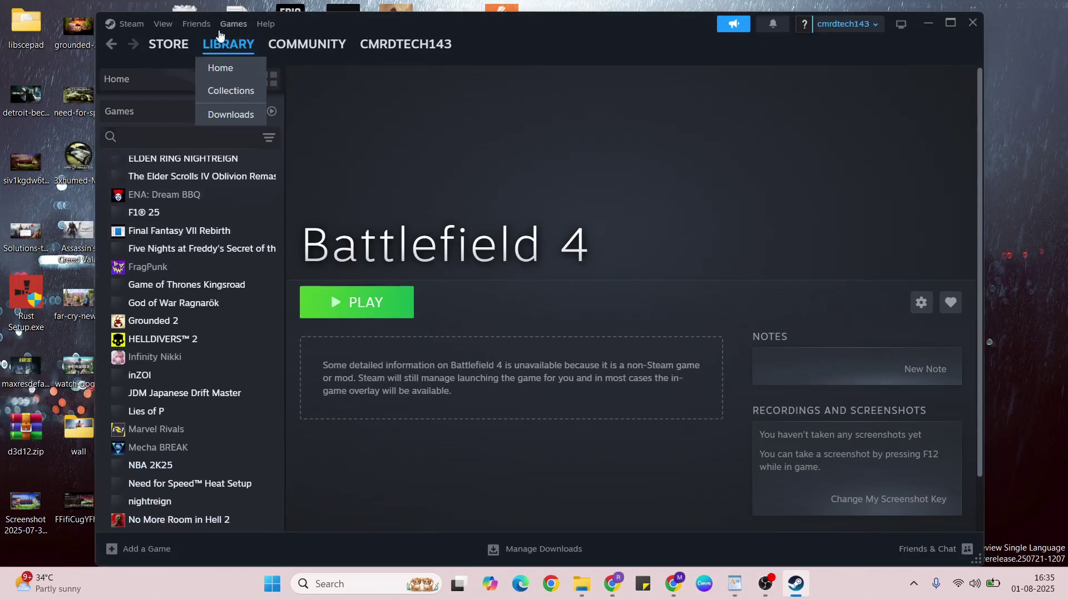
scroll(144, 193, up, 5)
scroll(144, 193, up, 2)
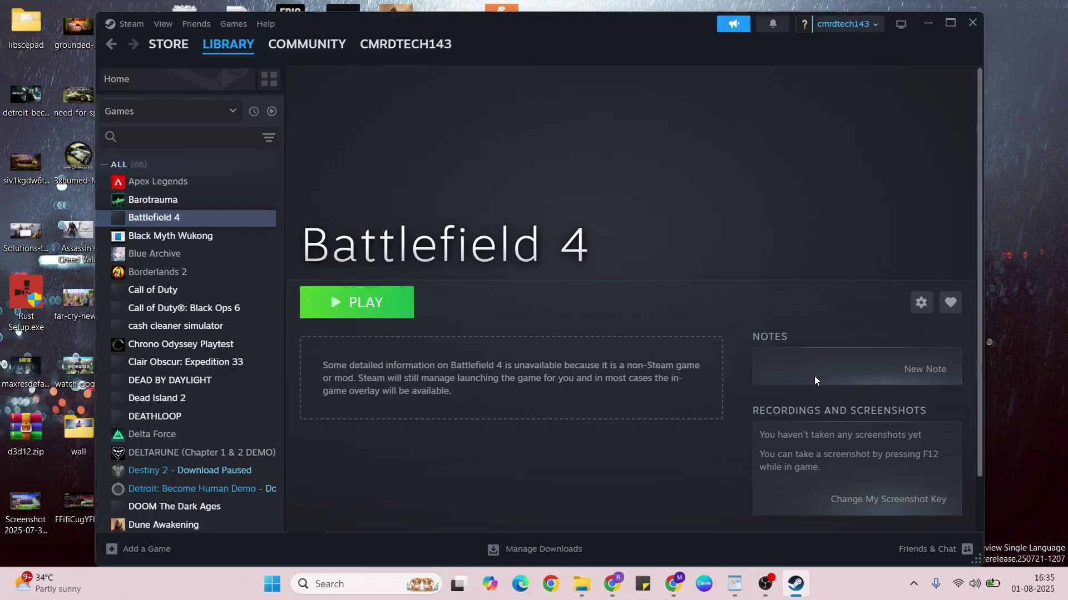
click(921, 304)
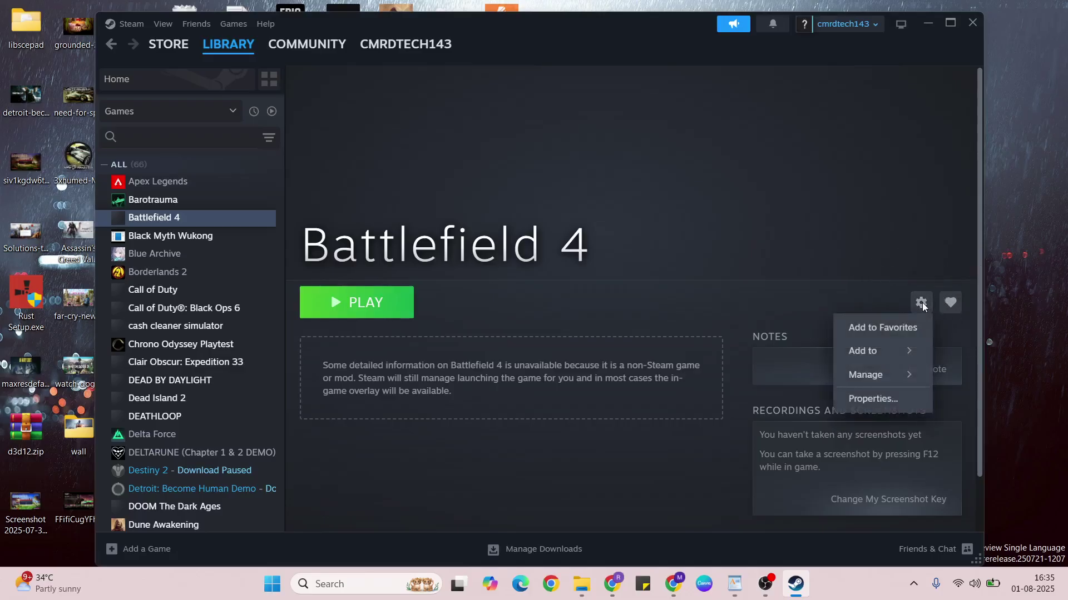
Step: Set Battlefield 4's controller override to Disable Steam Input, then close its properties and Steam
click(859, 400)
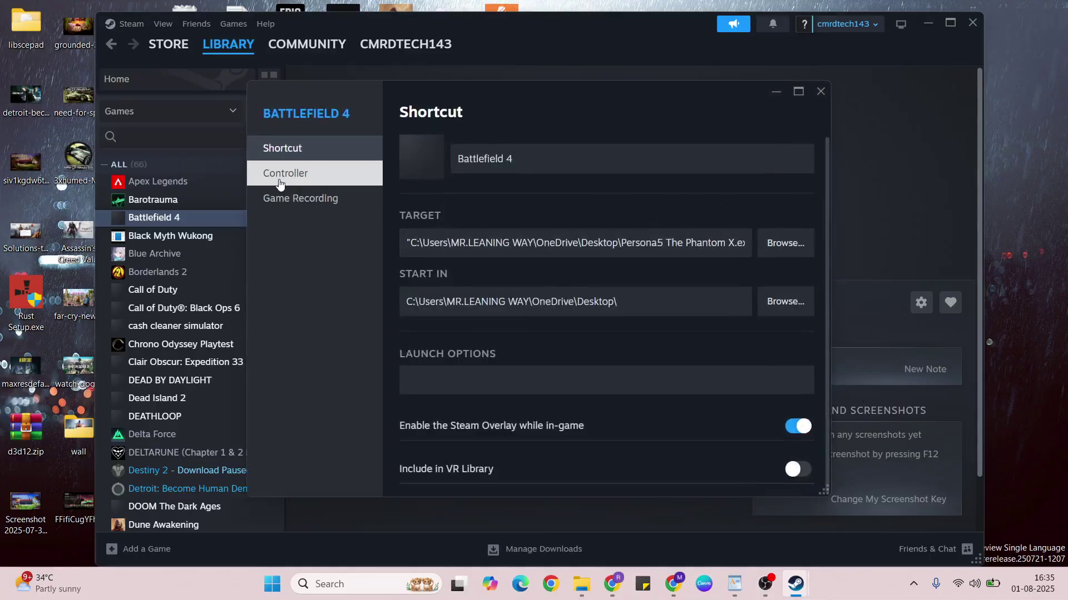
click(275, 181)
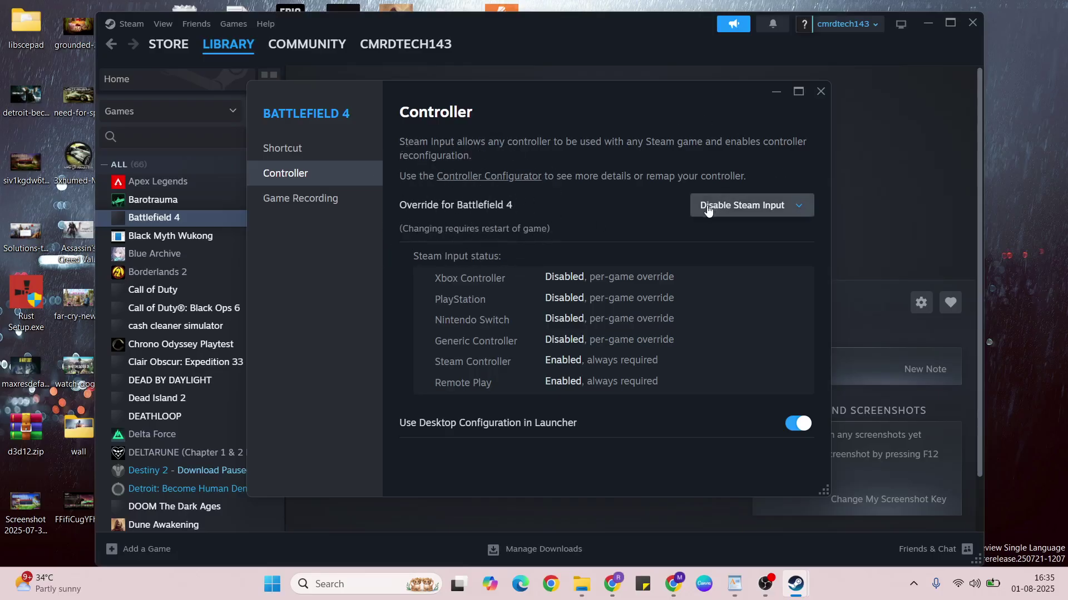
click(734, 207)
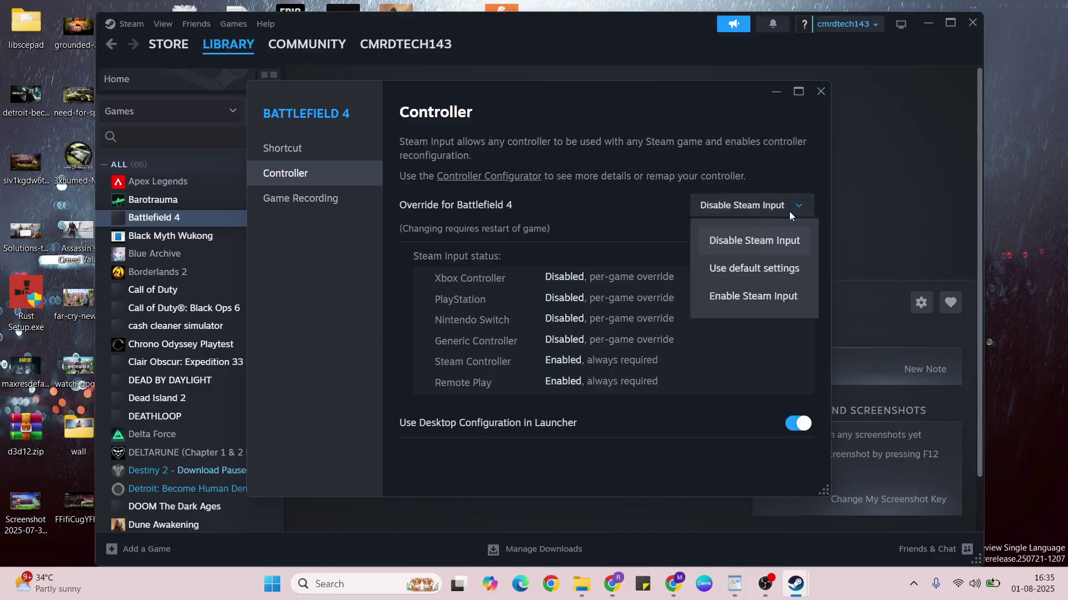
click(735, 232)
click(770, 273)
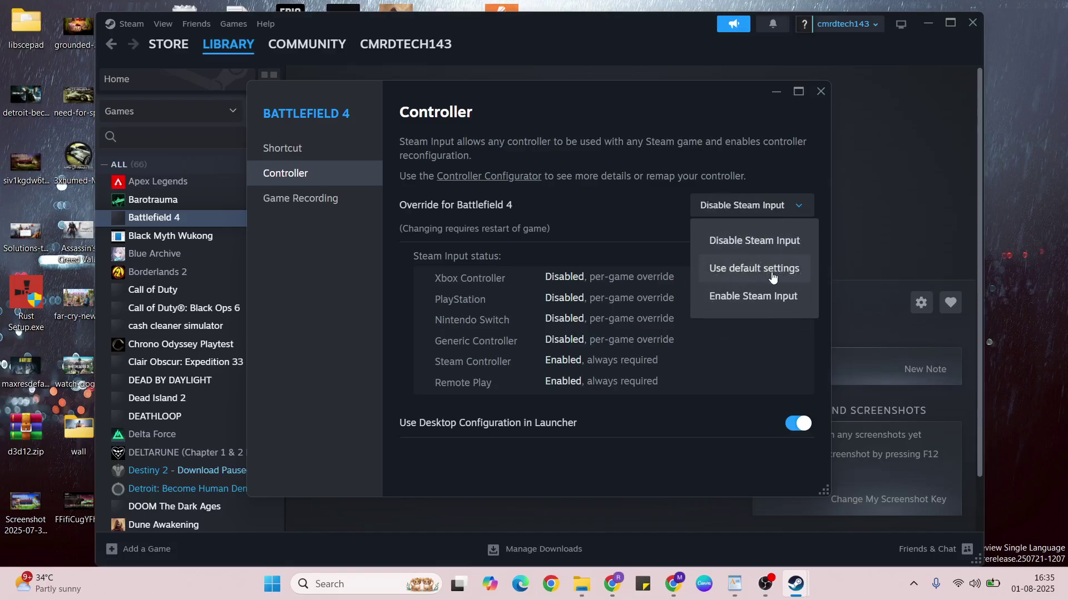
click(725, 240)
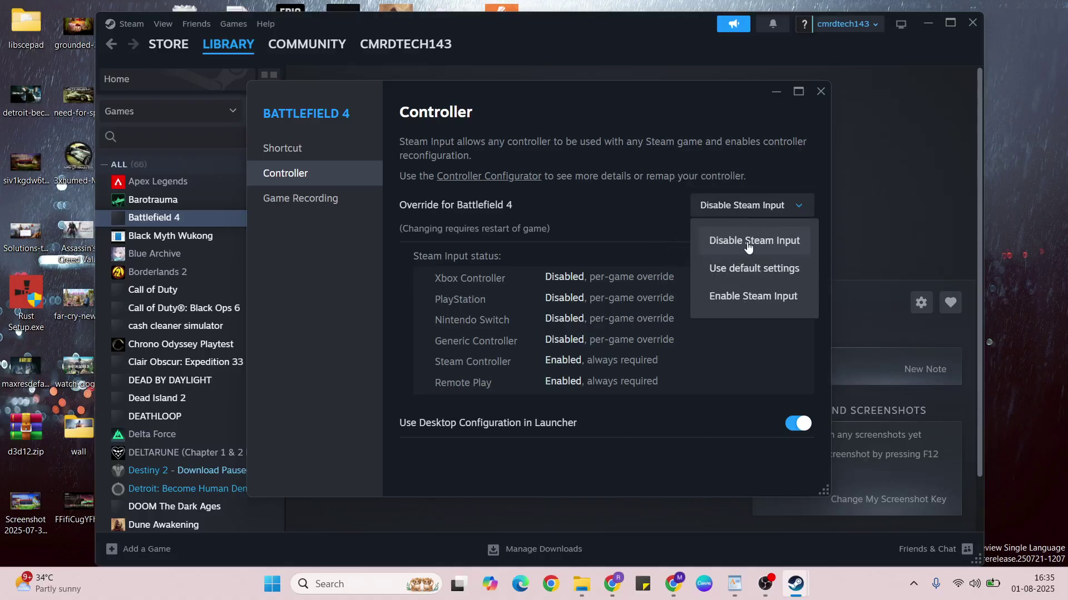
click(748, 247)
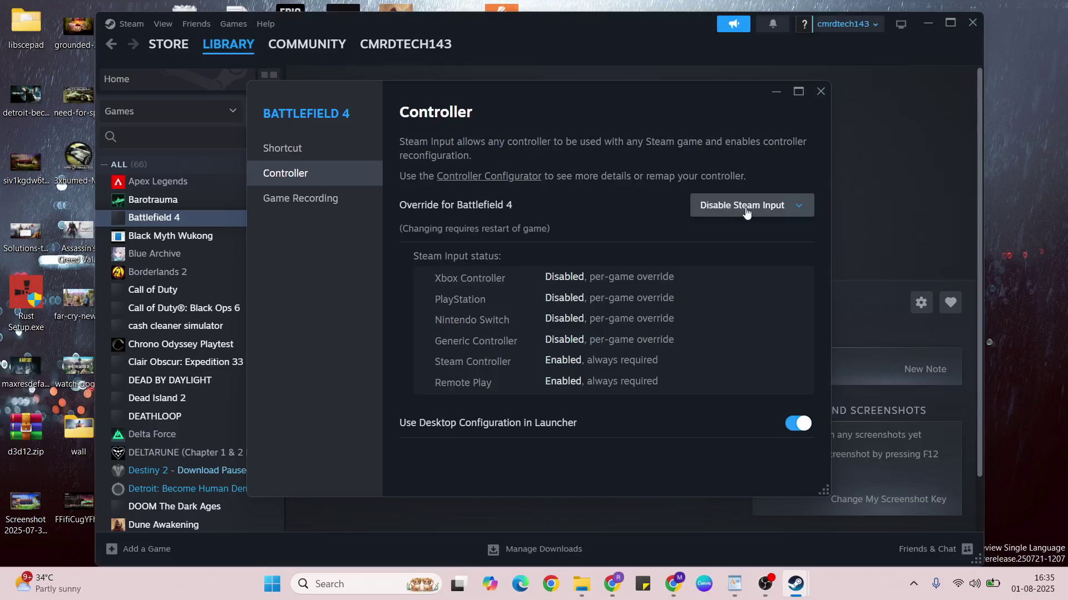
click(821, 91)
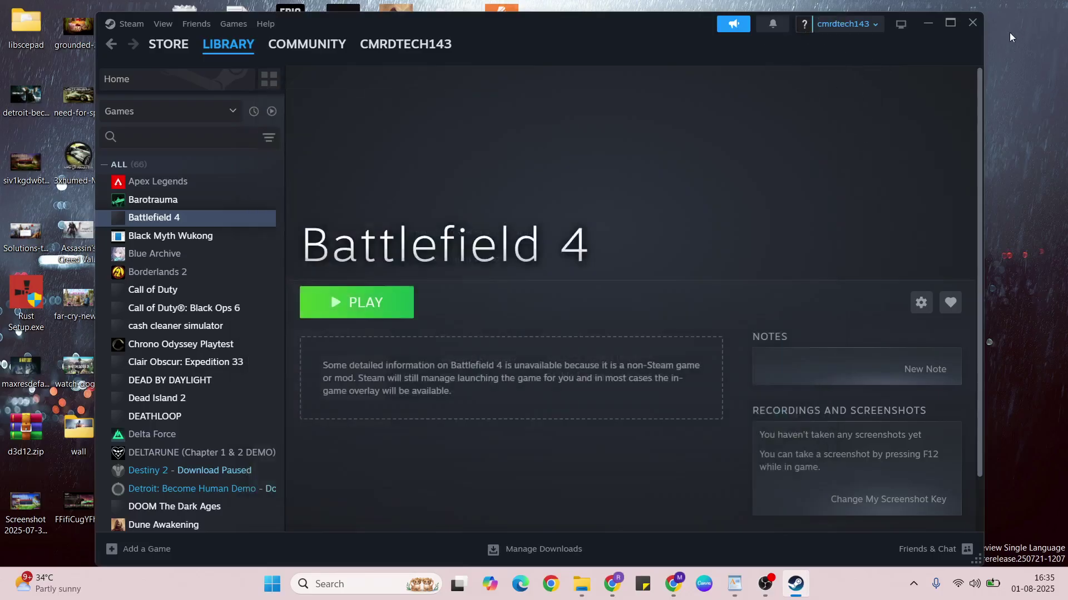
click(972, 23)
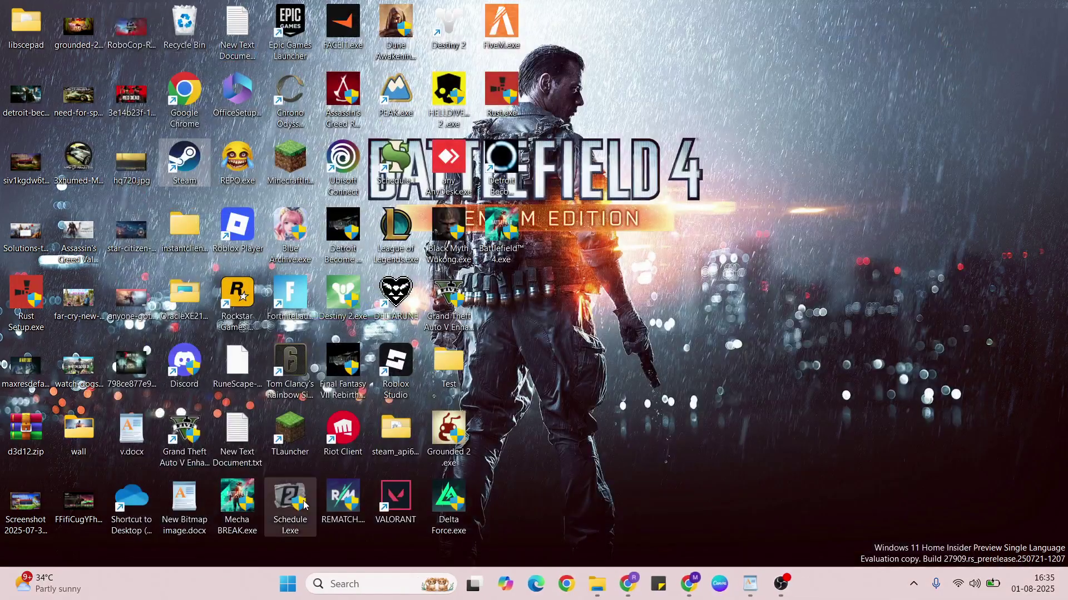
Step: Restore the WordPad notes and scroll to the empty line after 'Like and Comment this video'
click(287, 584)
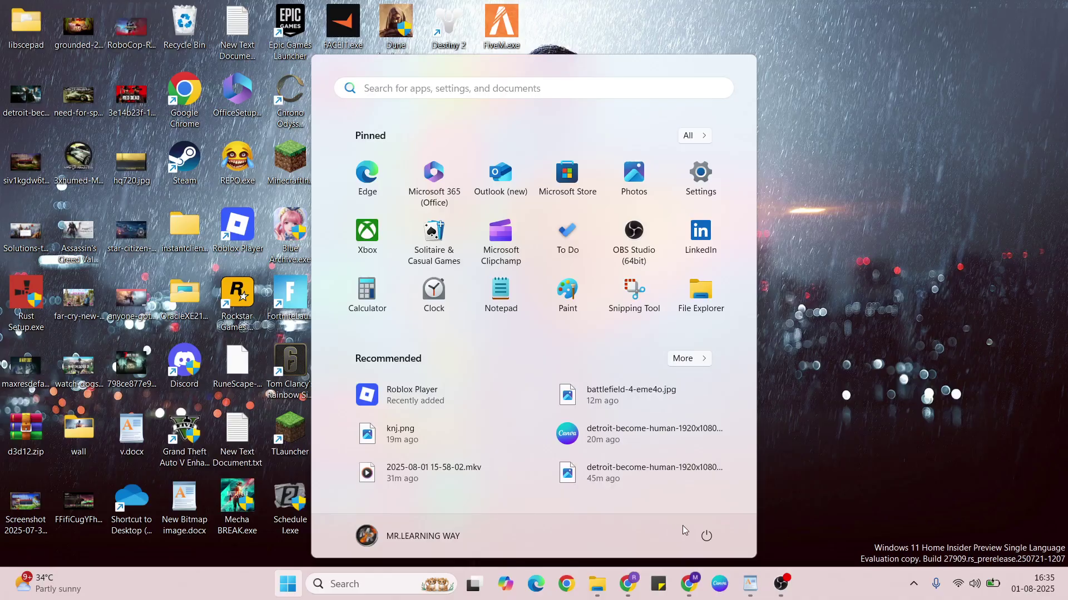
click(846, 445)
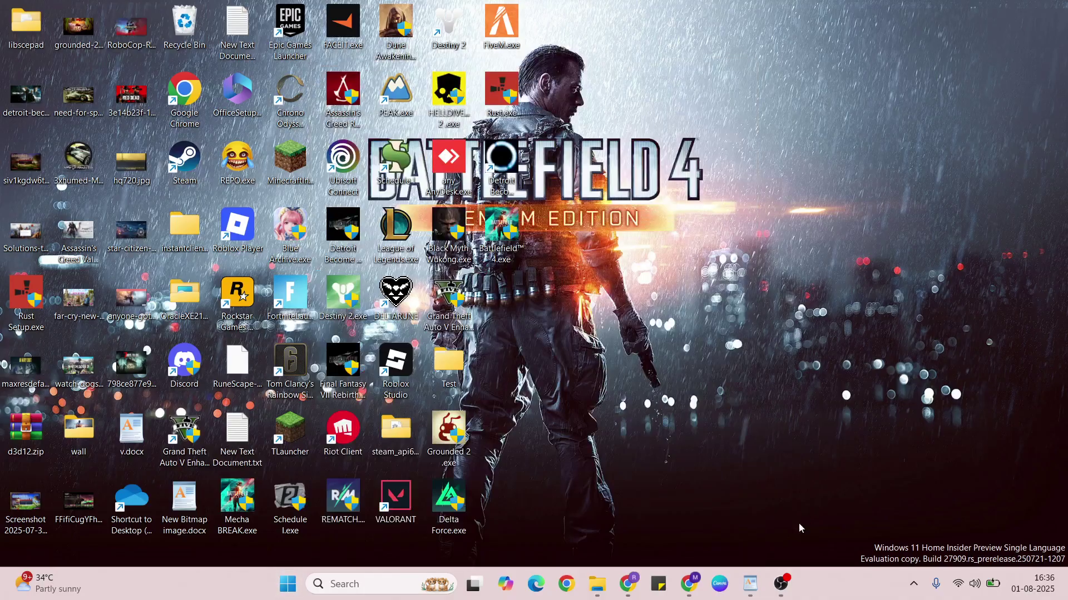
click(751, 583)
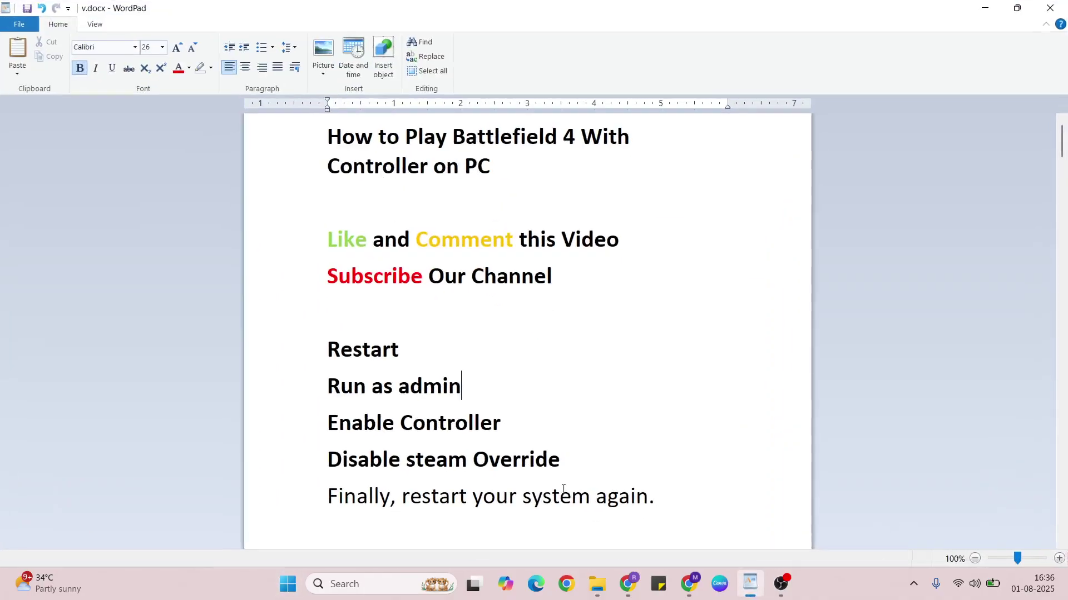
scroll(440, 492, down, 3)
click(441, 495)
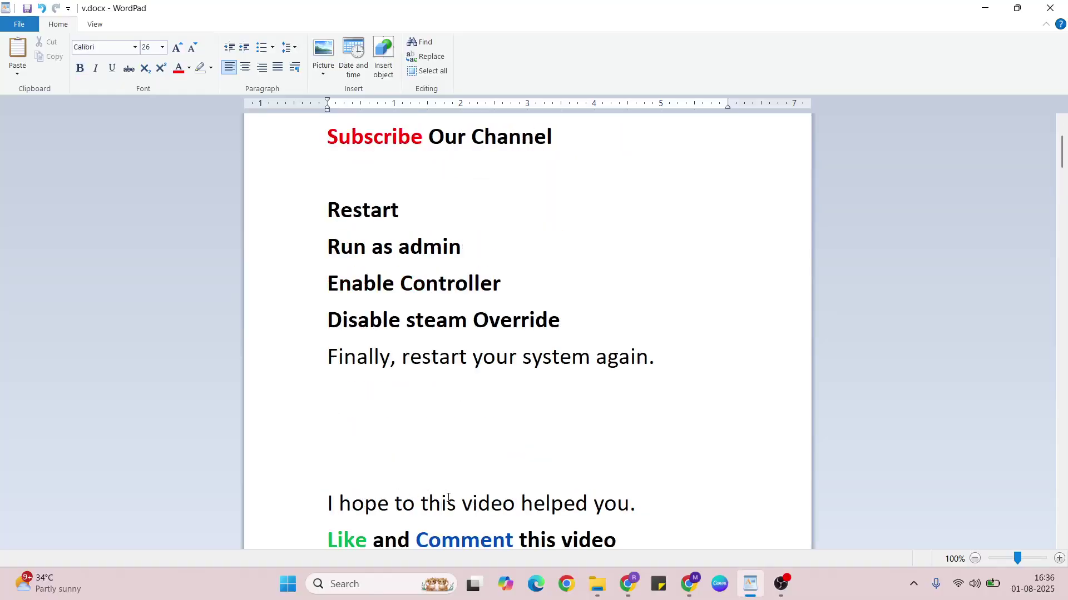
scroll(582, 496, down, 2)
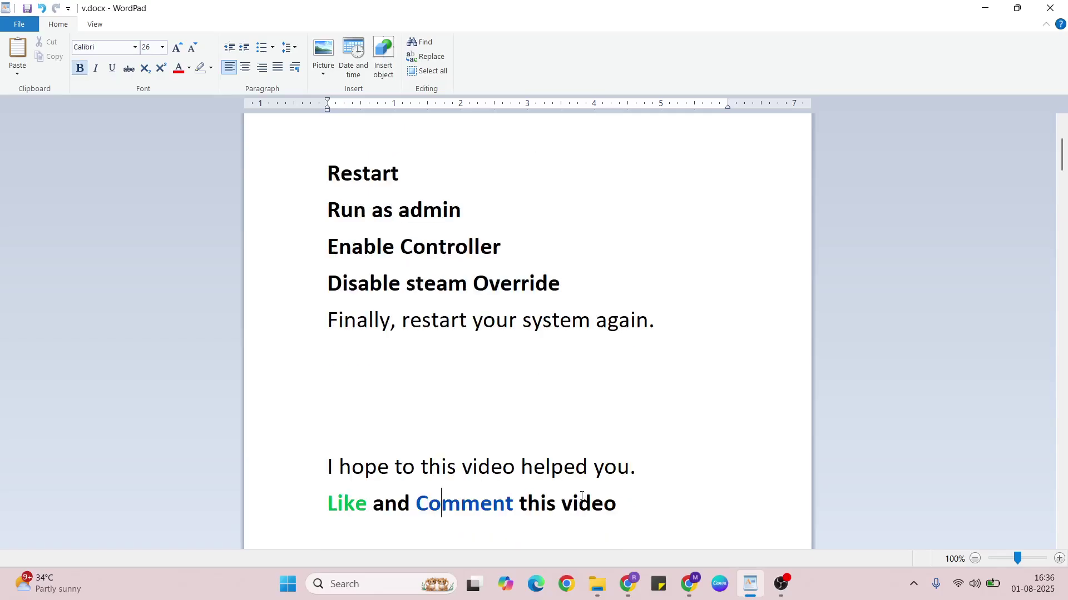
click(581, 496)
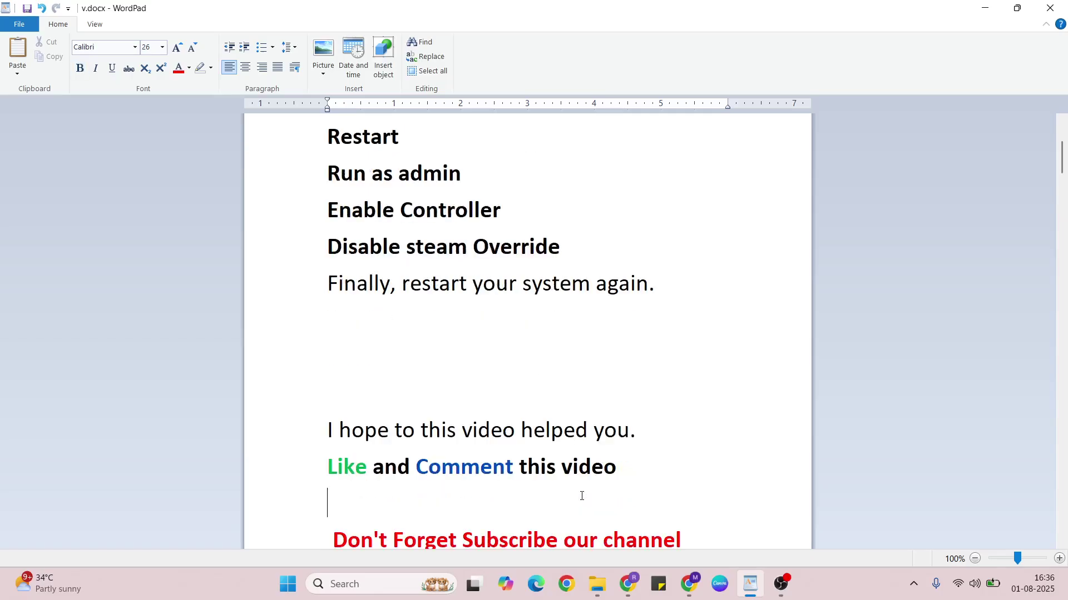